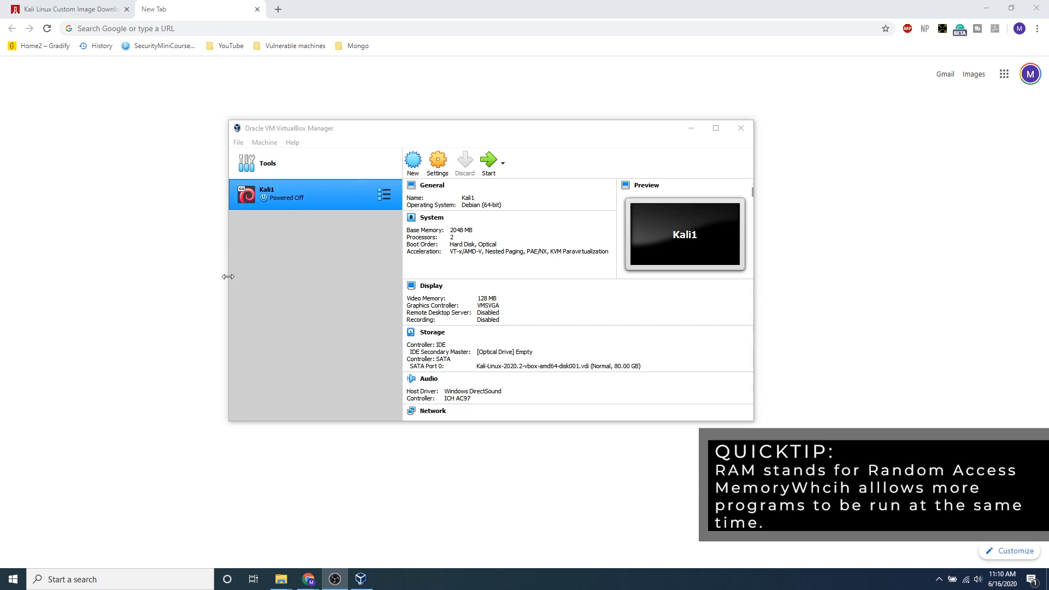
Step: Check the host computer's processor model and installed memory in Windows Task Manager, closing it when done
{"action": "left_click", "coordinate": [180, 365]}
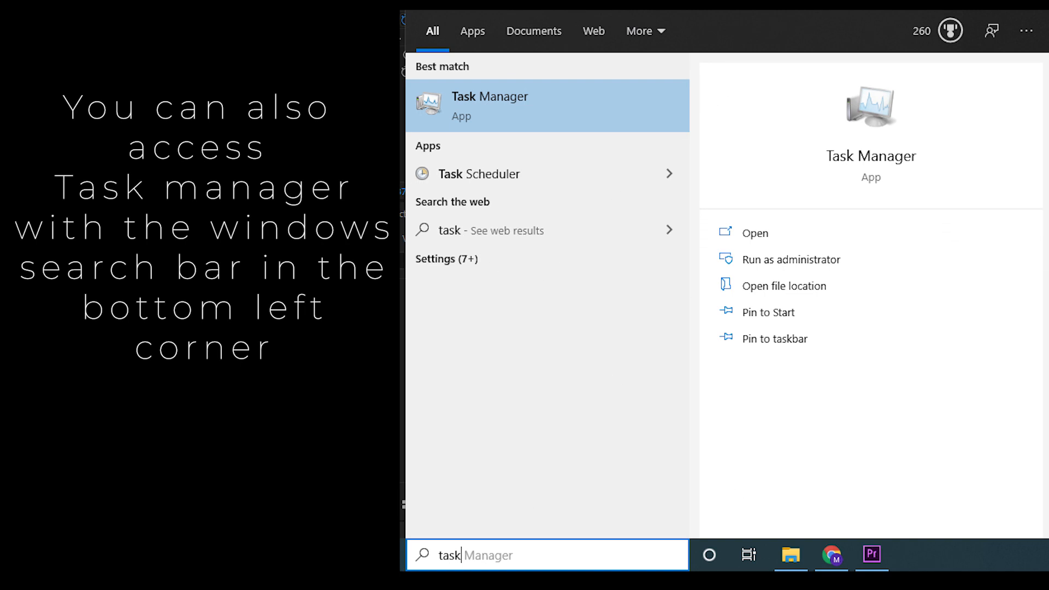
{"action": "key", "text": "Return"}
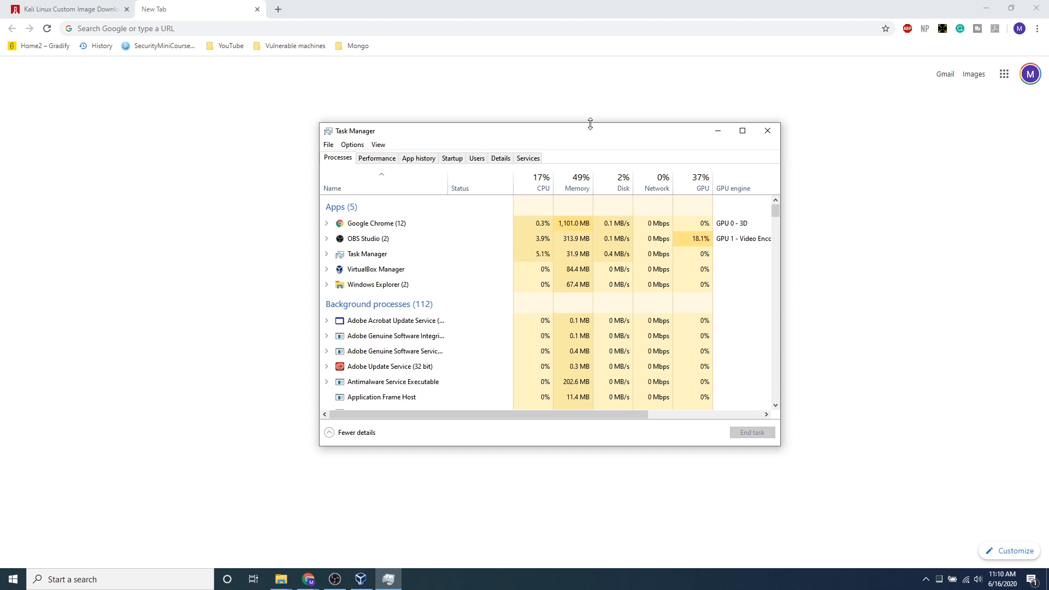
{"action": "left_click", "coordinate": [385, 160]}
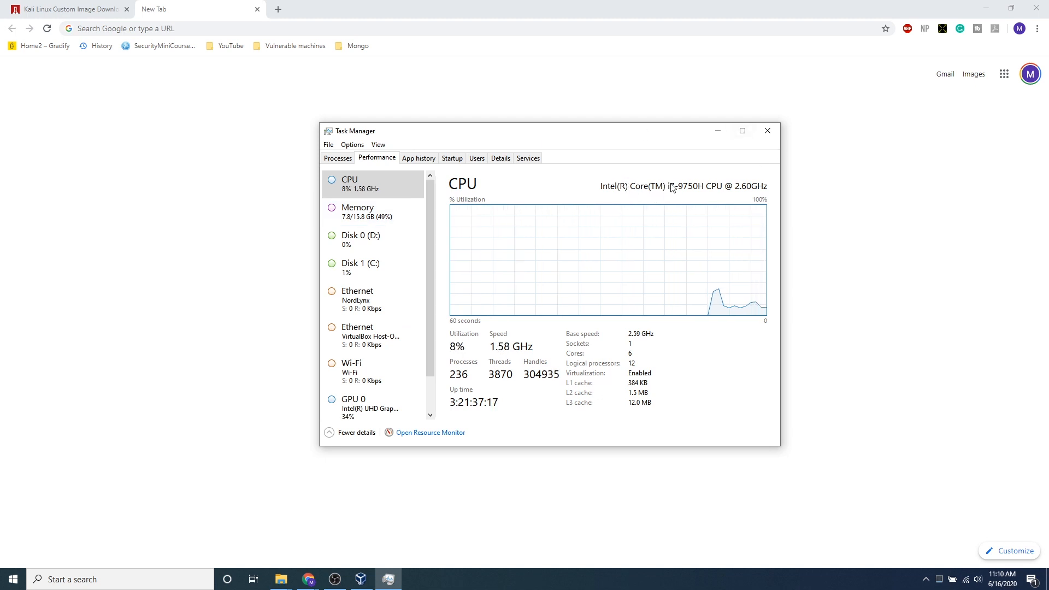
{"action": "left_click", "coordinate": [380, 219]}
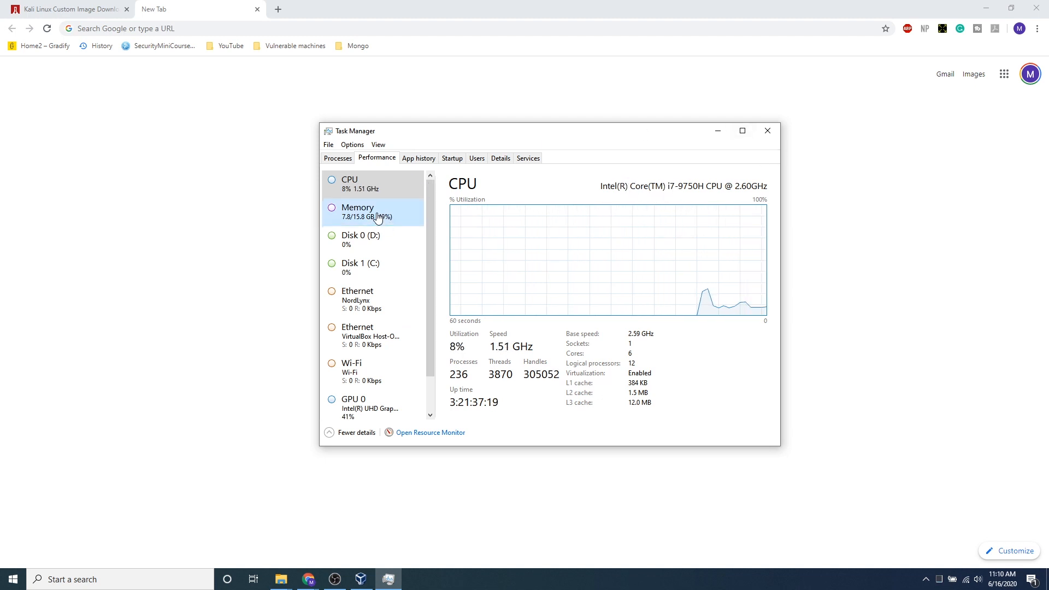
{"action": "left_click", "coordinate": [745, 189]}
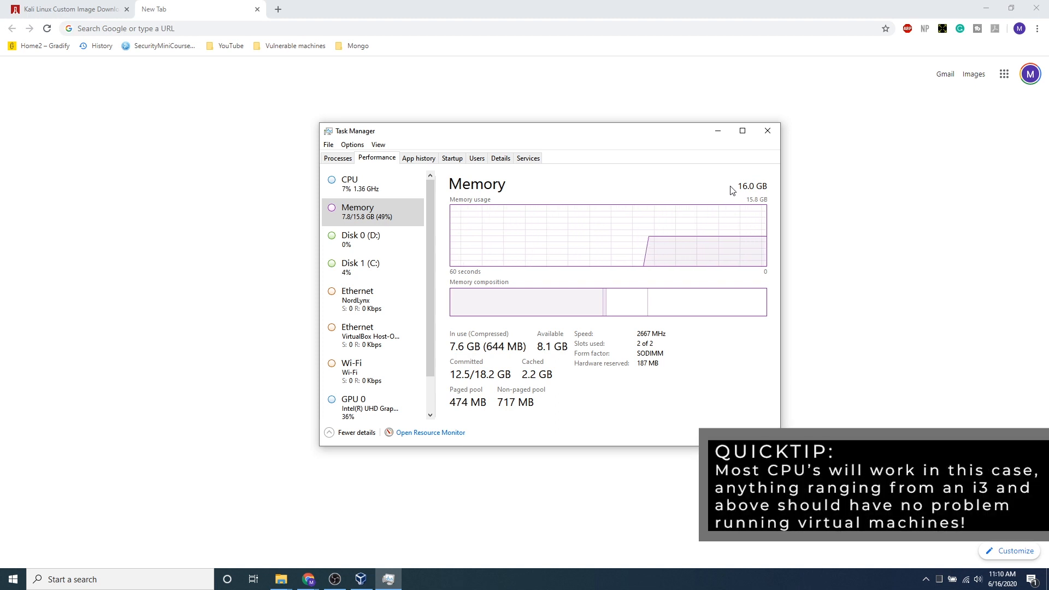
{"action": "left_click", "coordinate": [769, 132]}
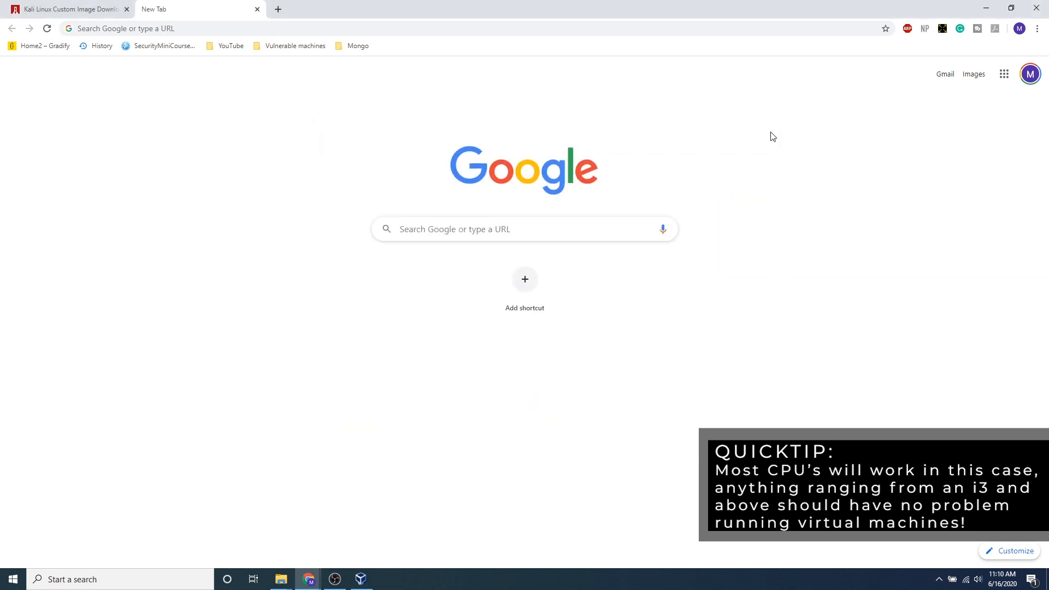
Step: Switch to VirtualBox and set the Kali1 machine's base memory to 4096 MB, reviewing its processor settings before saving
{"action": "left_click", "coordinate": [370, 582]}
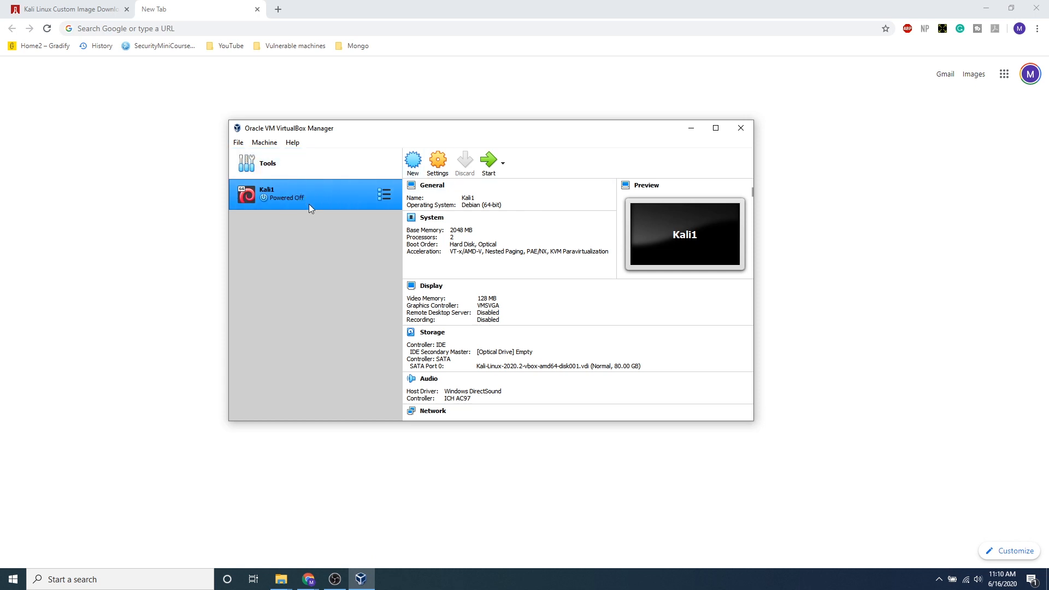
{"action": "left_click", "coordinate": [439, 169]}
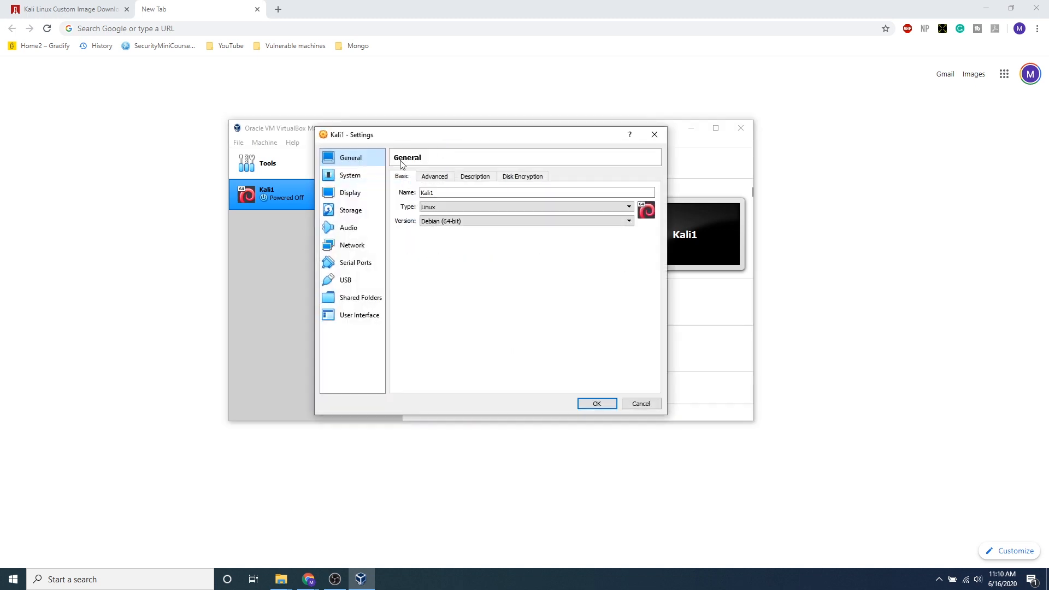
{"action": "left_click", "coordinate": [355, 176]}
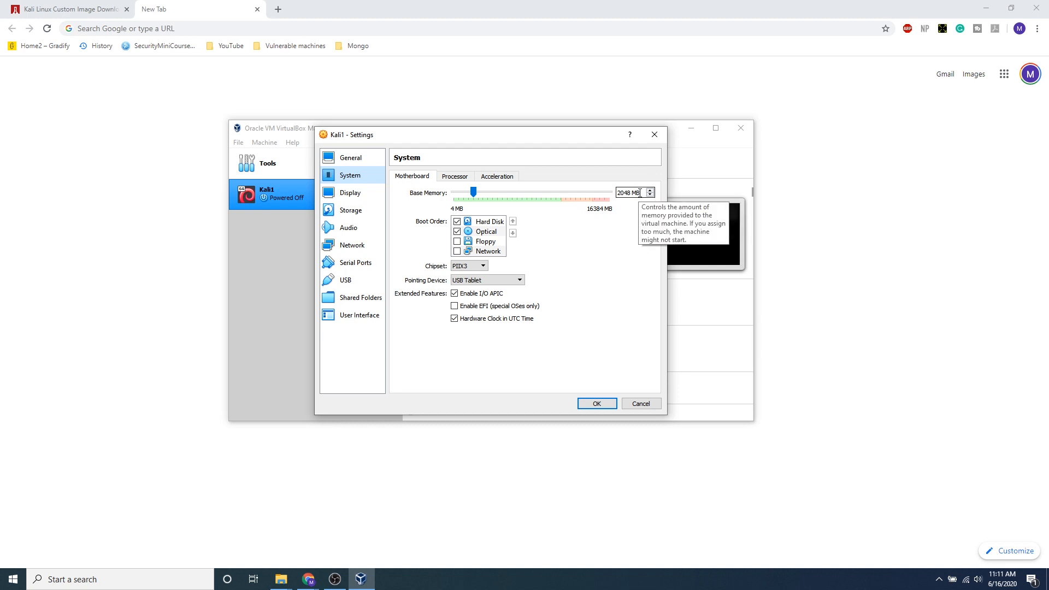
{"action": "left_click_drag", "start_coordinate": [640, 193], "coordinate": [599, 193]}
{"action": "type", "text": "4096"}
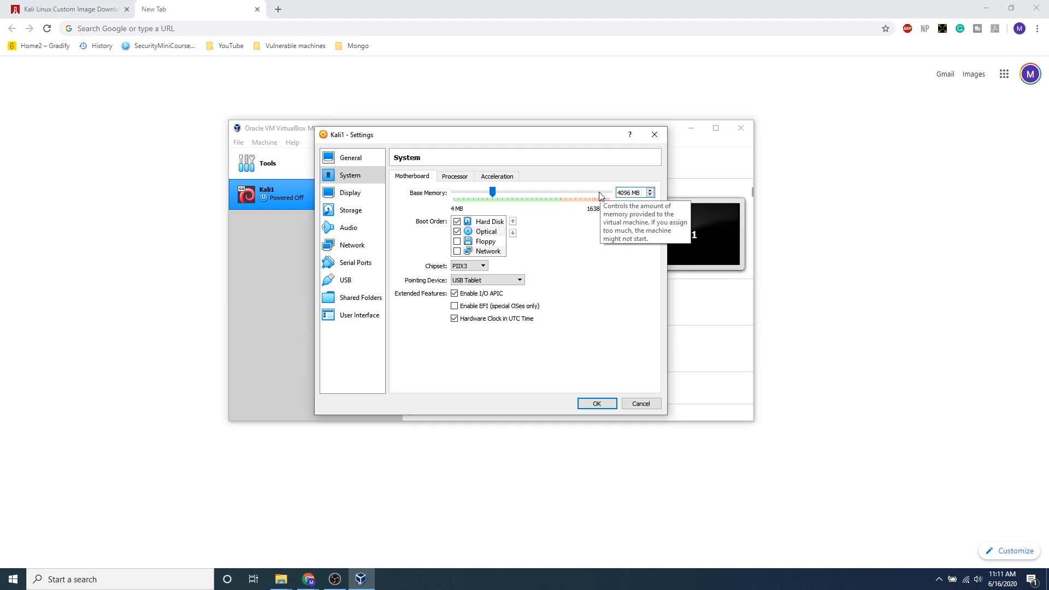
{"action": "left_click", "coordinate": [455, 176]}
{"action": "left_click", "coordinate": [600, 403]}
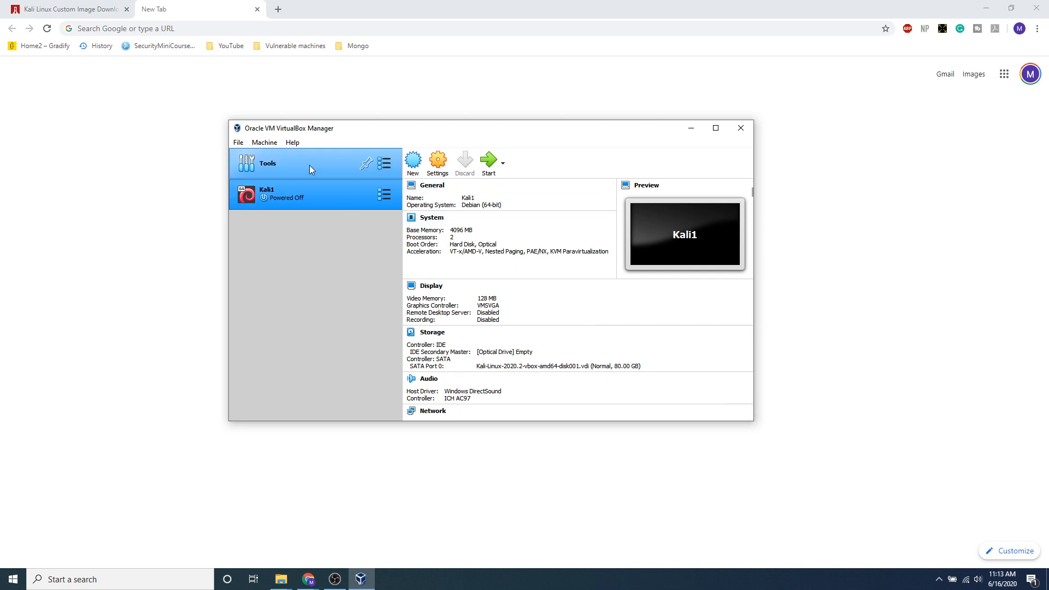
Step: Add a new NAT network in the VirtualBox preferences and deactivate the existing Test and Test_Network networks
{"action": "left_click", "coordinate": [242, 143]}
{"action": "left_click", "coordinate": [240, 143]}
{"action": "left_click", "coordinate": [240, 142]}
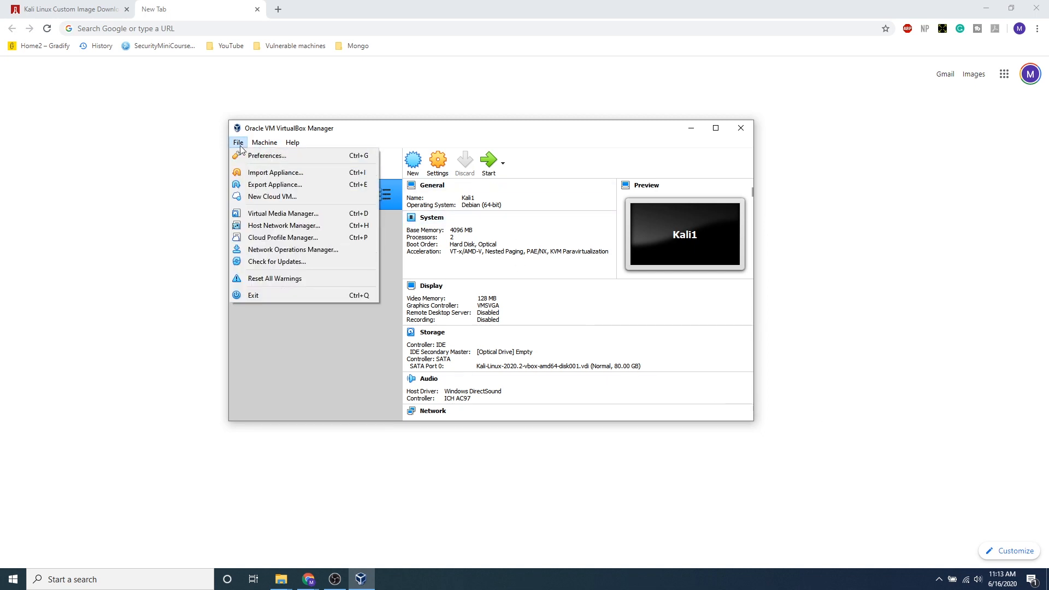
{"action": "left_click", "coordinate": [242, 158]}
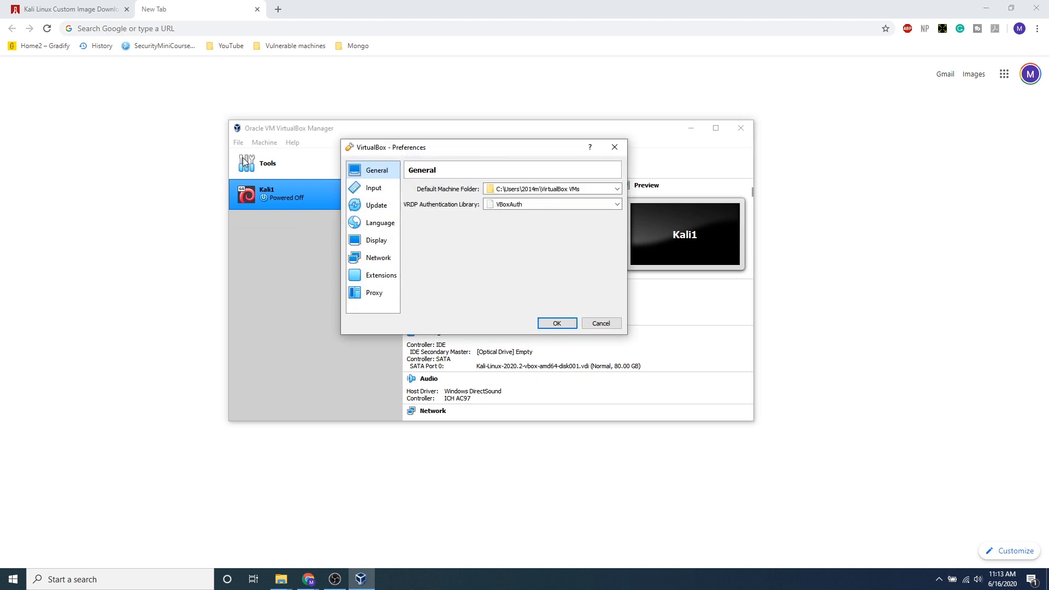
{"action": "left_click", "coordinate": [378, 260]}
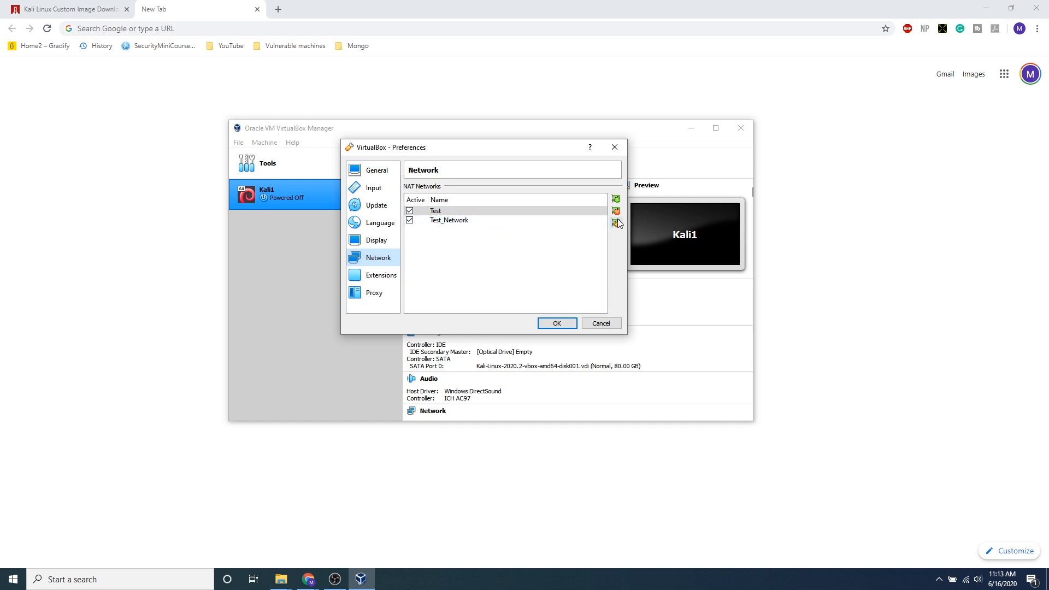
{"action": "left_click", "coordinate": [615, 200]}
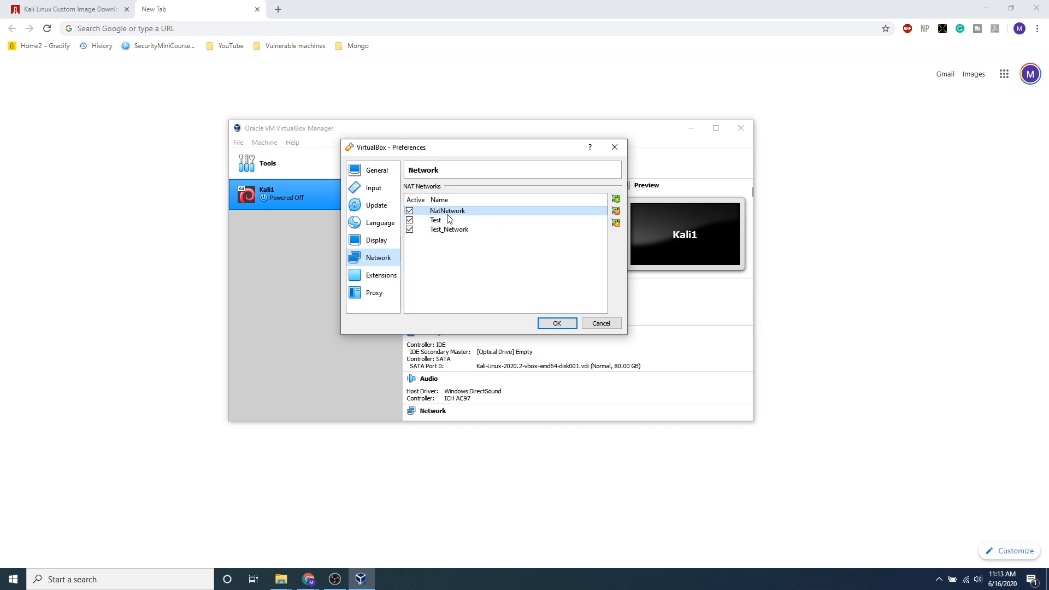
{"action": "left_click", "coordinate": [409, 221]}
{"action": "left_click", "coordinate": [409, 230]}
Step: Rename the newly added NAT network as Test_1 and save the preferences
{"action": "left_click", "coordinate": [445, 212]}
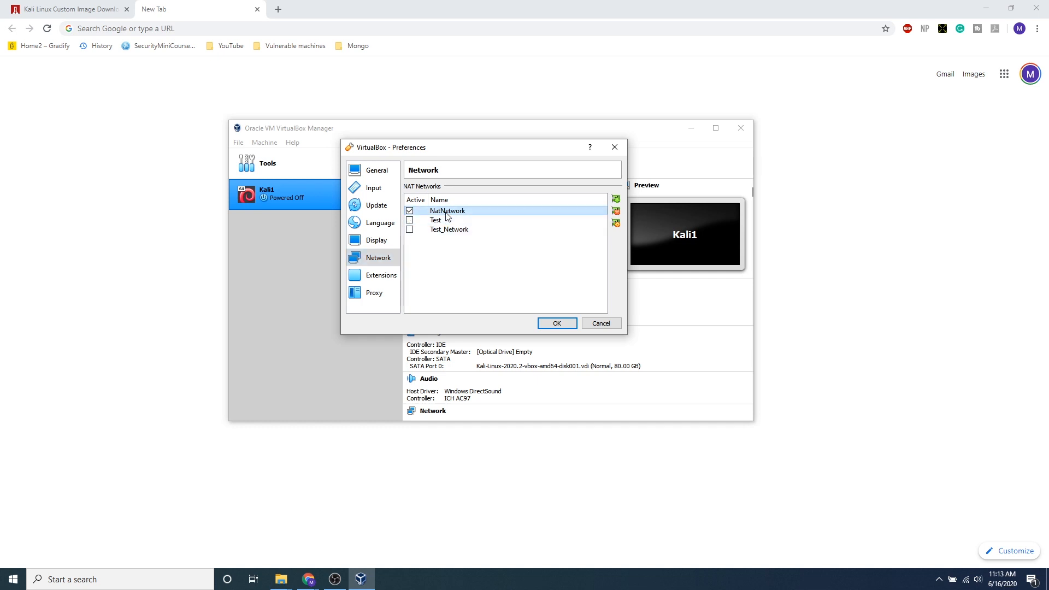
{"action": "left_click", "coordinate": [616, 211]}
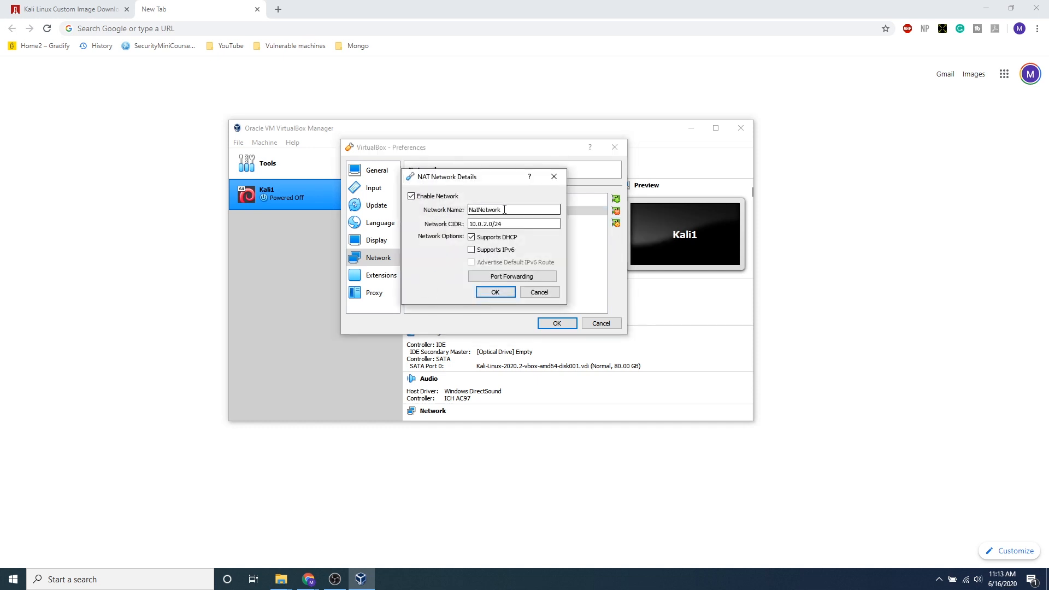
{"action": "left_click_drag", "start_coordinate": [504, 209], "coordinate": [465, 211]}
{"action": "type", "text": "Test_1"}
{"action": "left_click", "coordinate": [496, 293]}
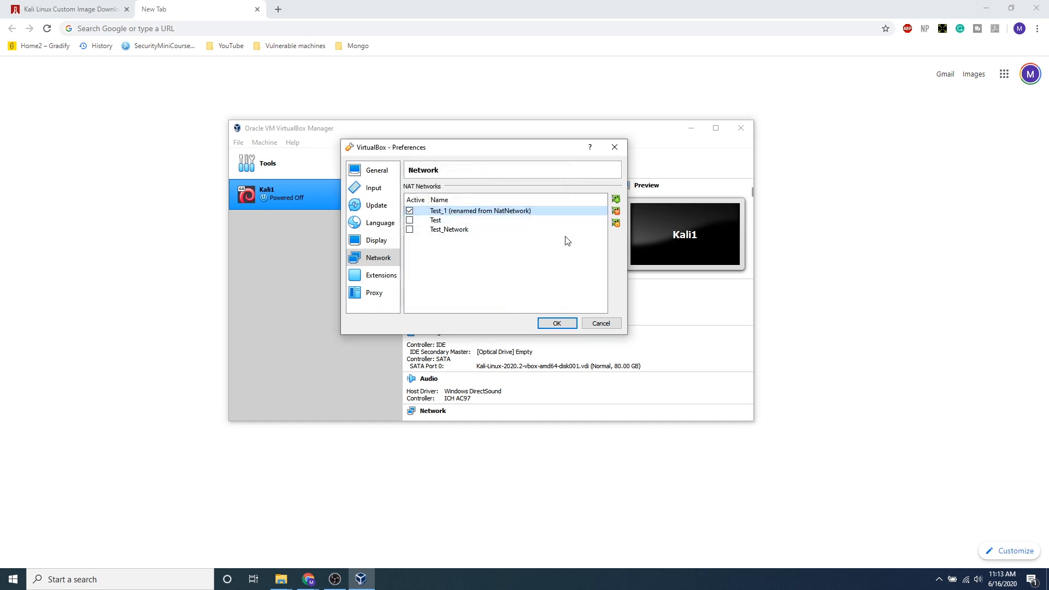
{"action": "left_click", "coordinate": [560, 326]}
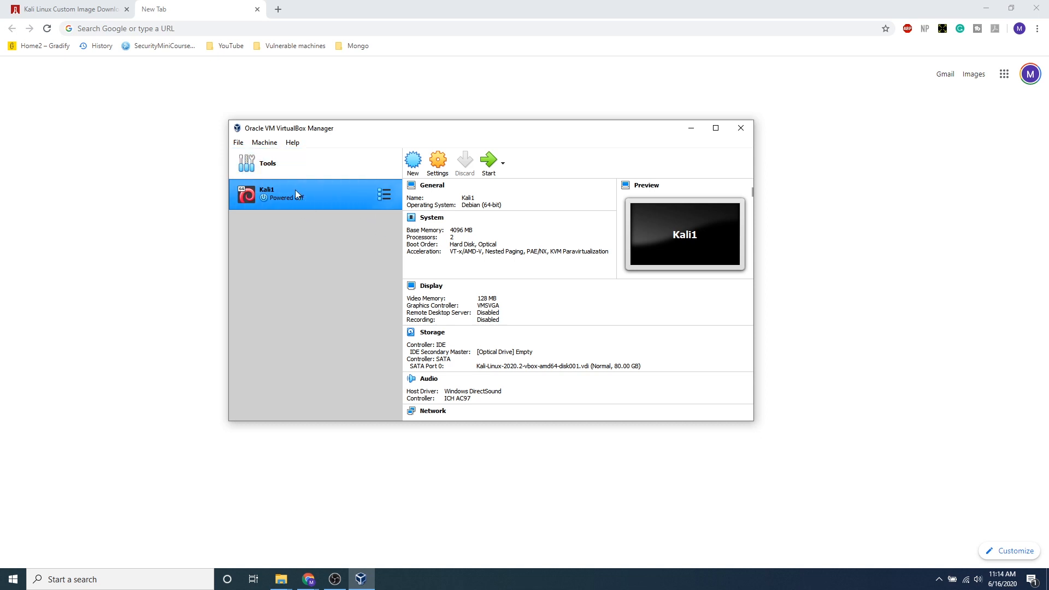
Step: Attach network Adapter 1 of the Kali1 machine to the NAT Network named Test_1
{"action": "left_click", "coordinate": [435, 166]}
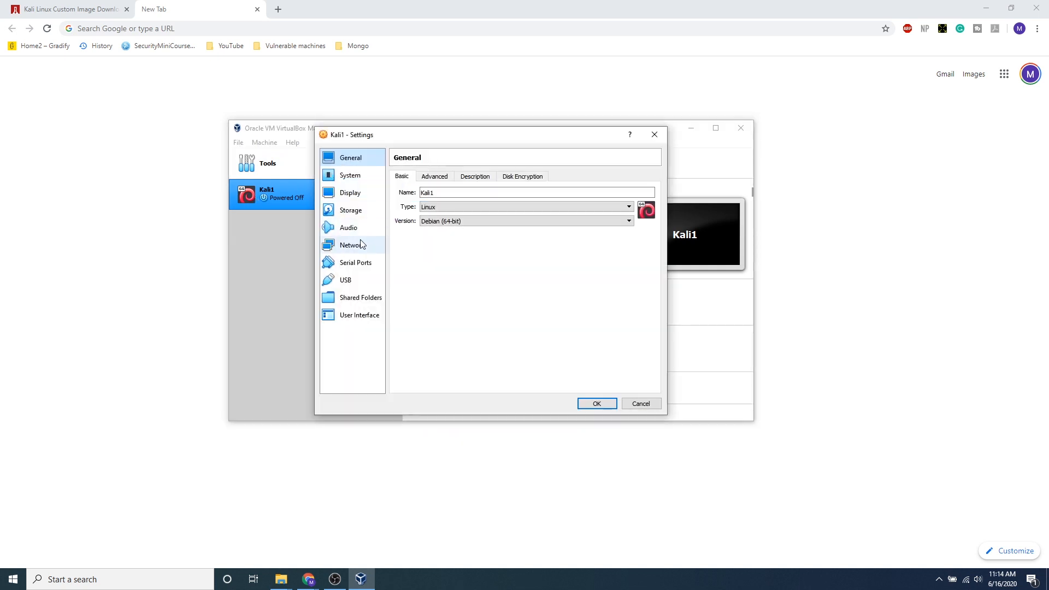
{"action": "left_click", "coordinate": [357, 246]}
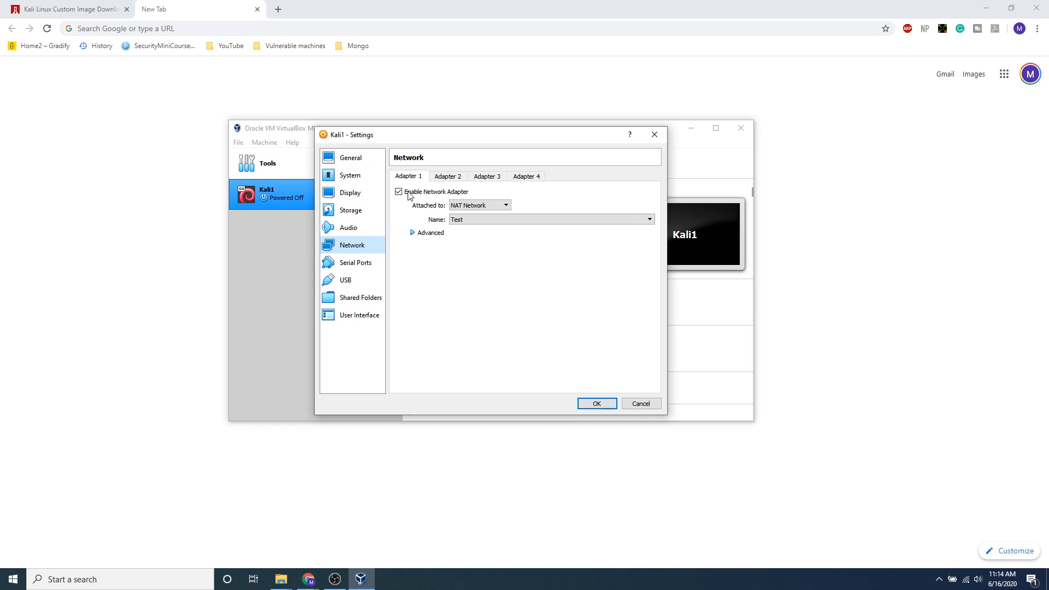
{"action": "left_click", "coordinate": [475, 206]}
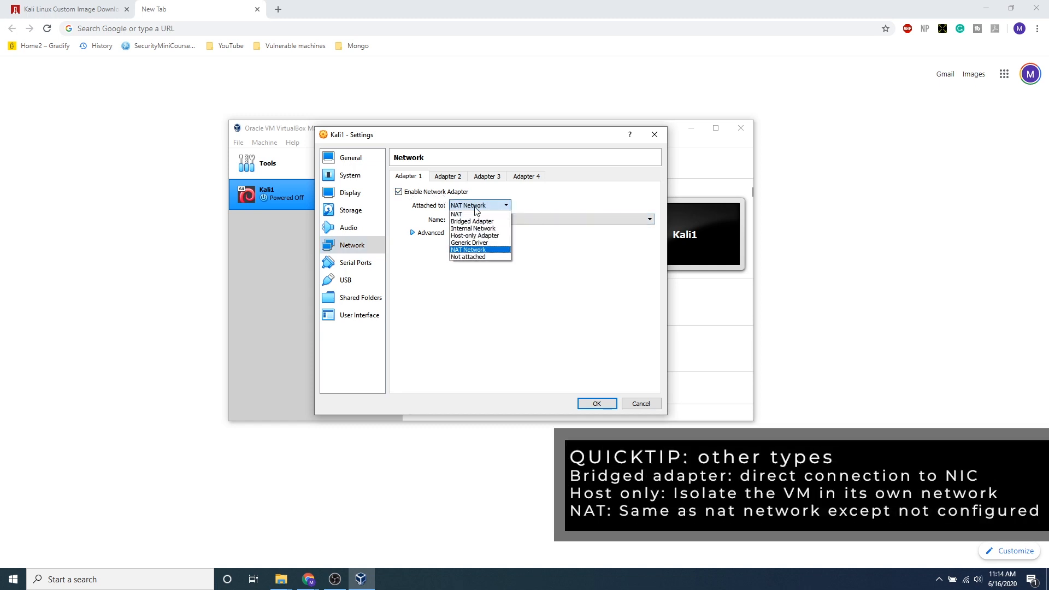
{"action": "left_click", "coordinate": [484, 252]}
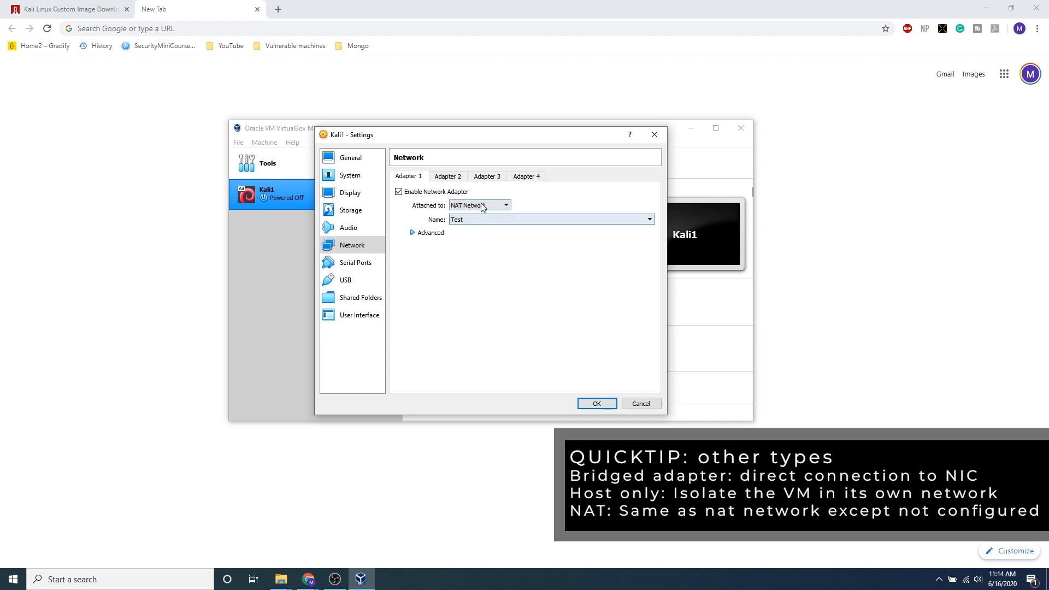
{"action": "left_click", "coordinate": [489, 221]}
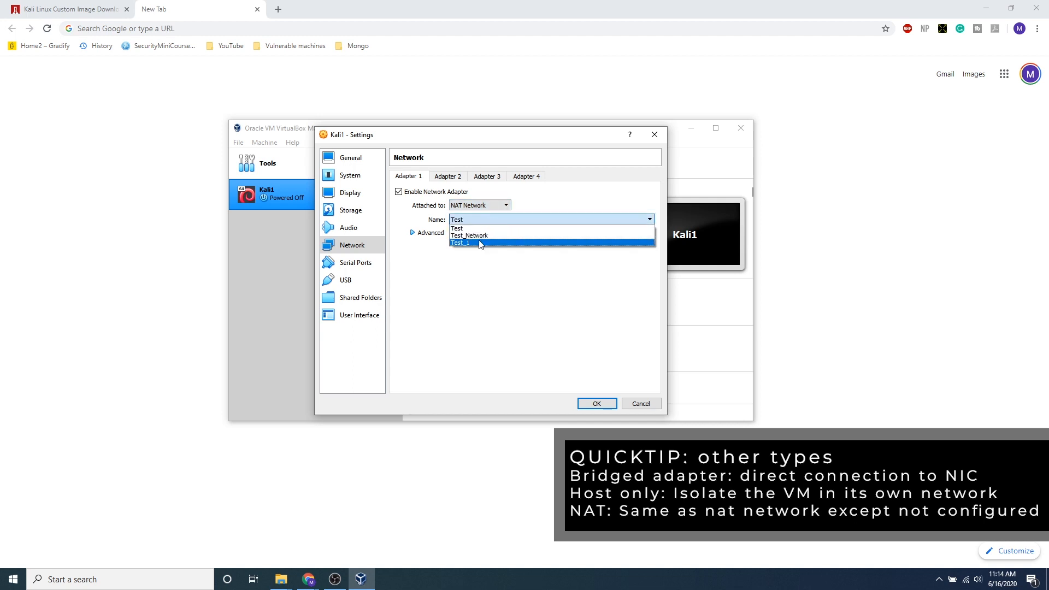
{"action": "left_click", "coordinate": [480, 242]}
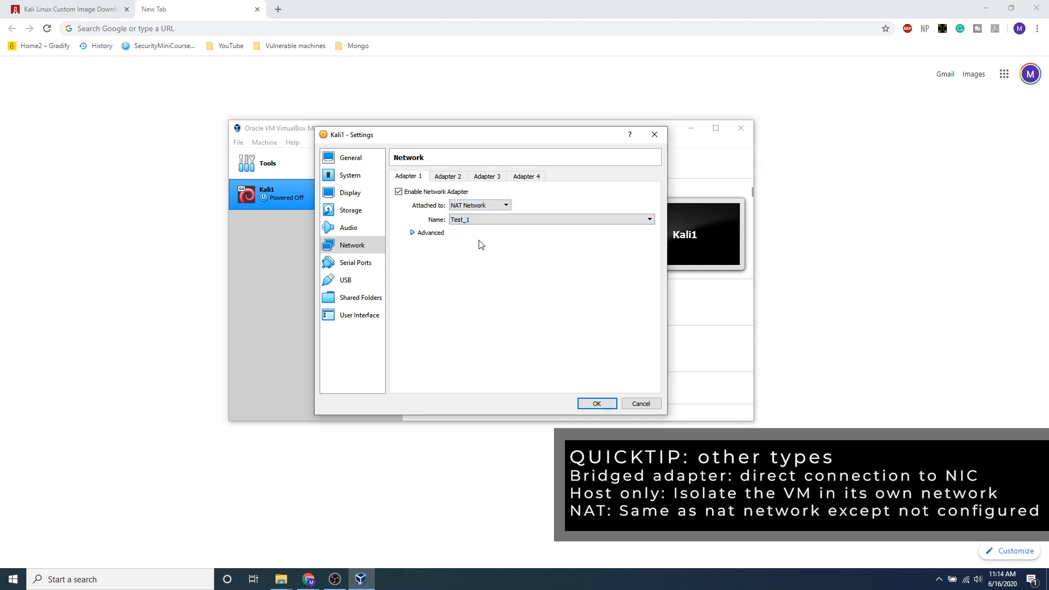
Step: Set Adapter 1's promiscuous mode to Allow All and save the Kali1 settings
{"action": "left_click", "coordinate": [437, 233]}
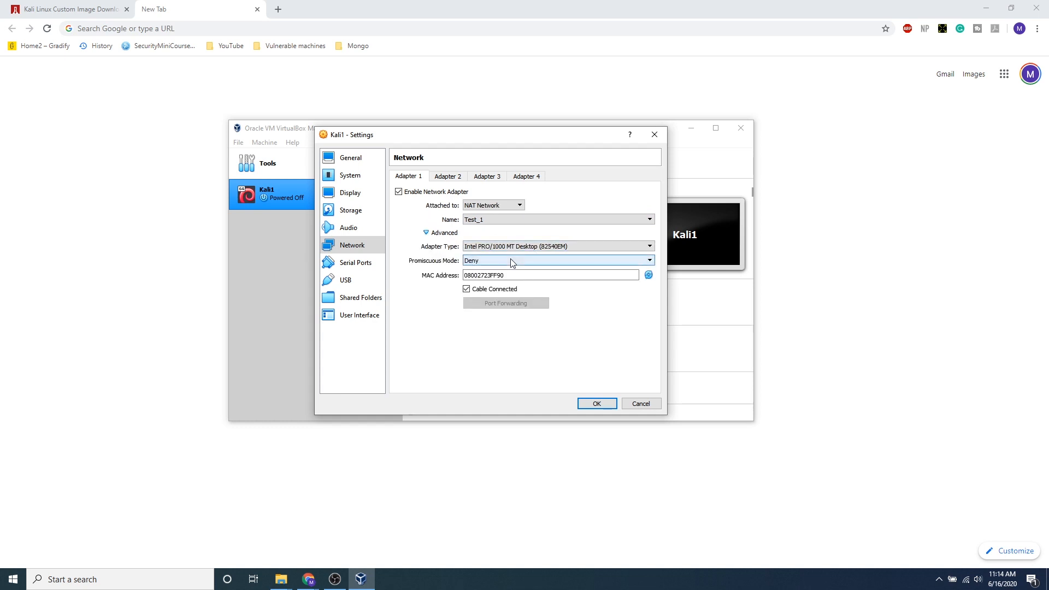
{"action": "left_click", "coordinate": [513, 261]}
{"action": "left_click", "coordinate": [488, 283]}
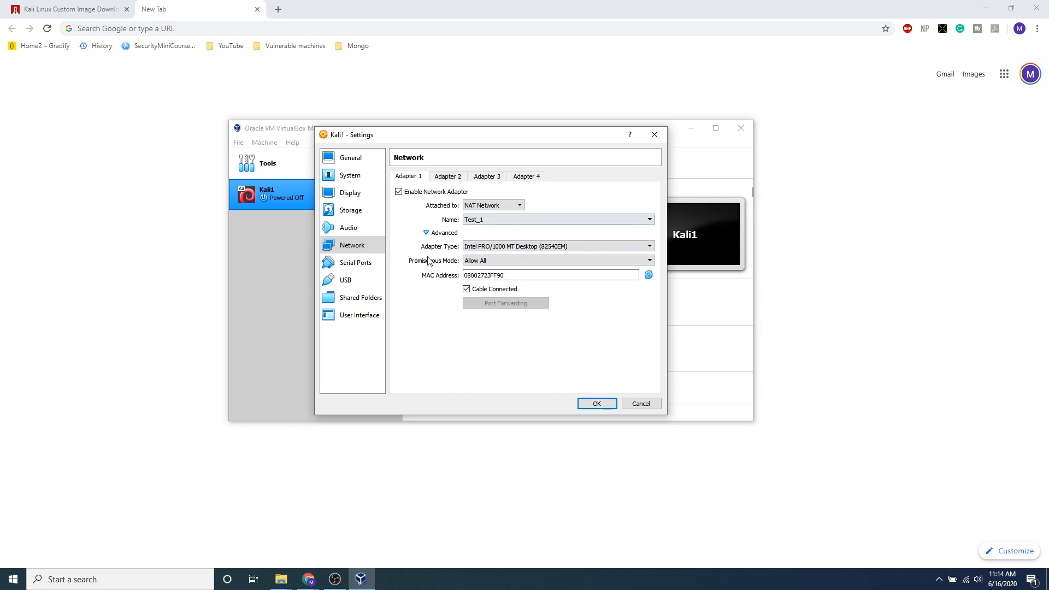
{"action": "left_click", "coordinate": [596, 404]}
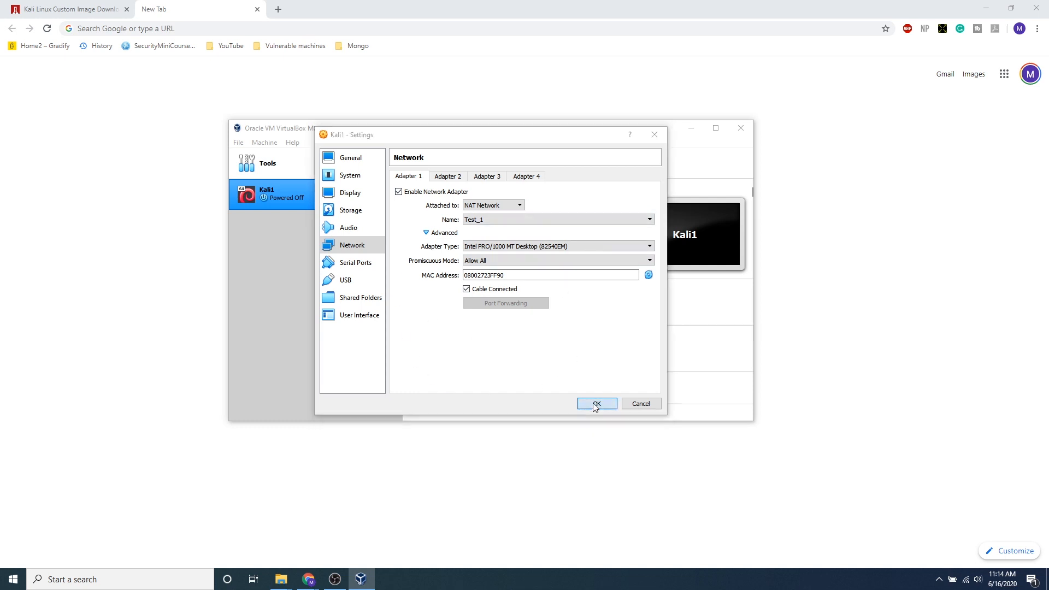